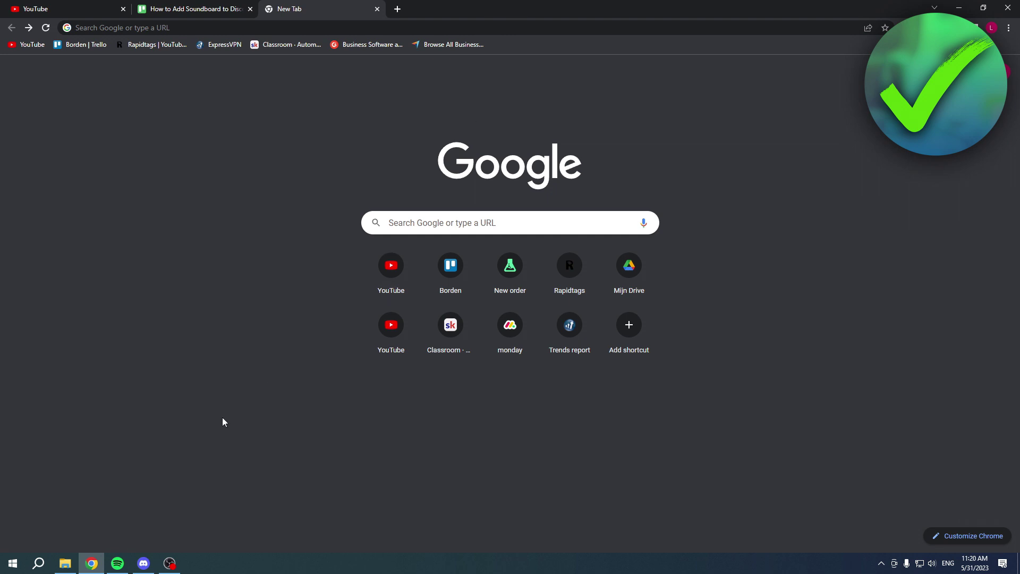
- Switch to Discord and view the soundboard in the server's General voice channel, leaving the call at the end
left_click(143, 562)
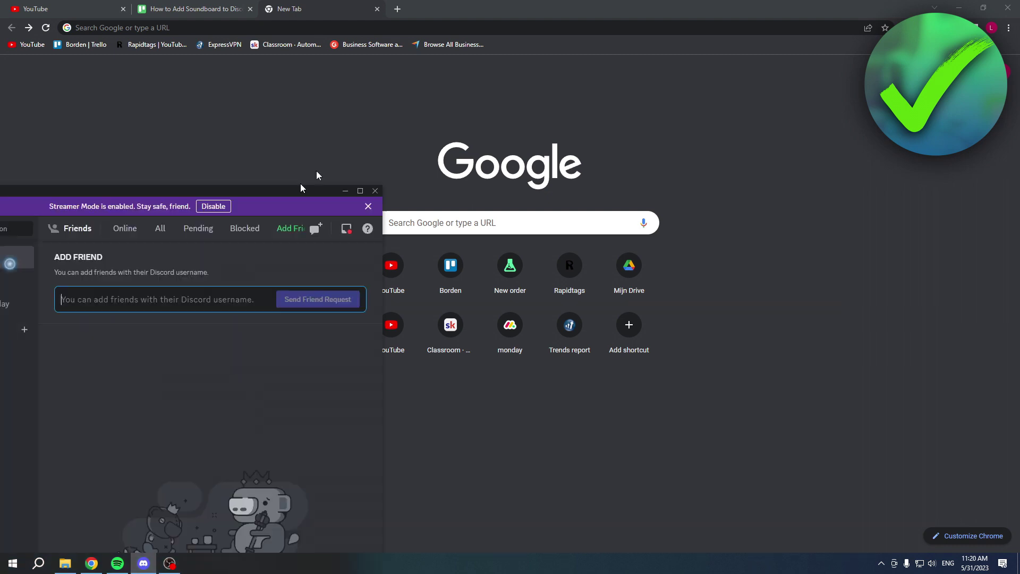
left_click(319, 187)
left_click(18, 66)
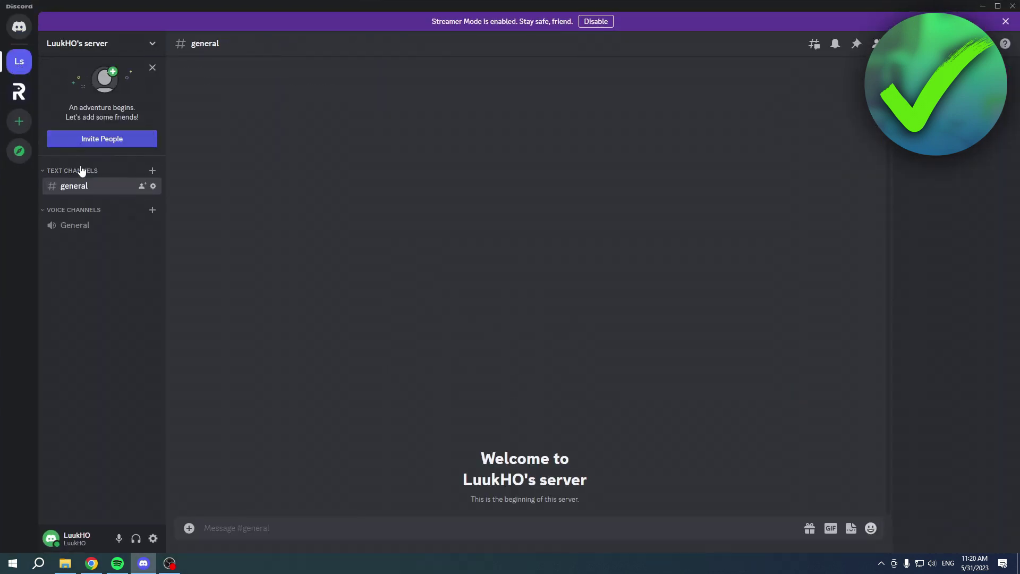
left_click(83, 225)
left_click(148, 511)
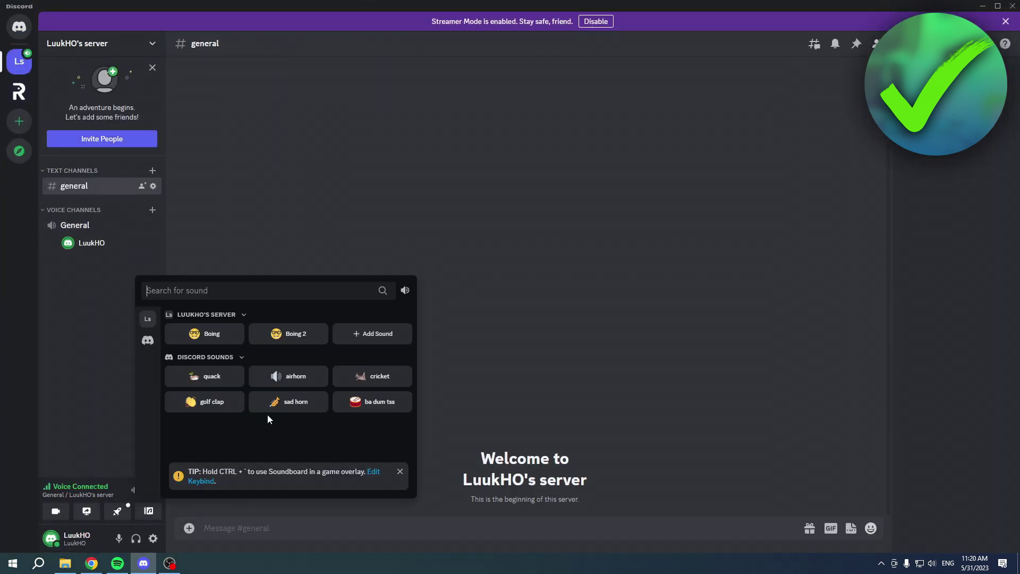
left_click(477, 348)
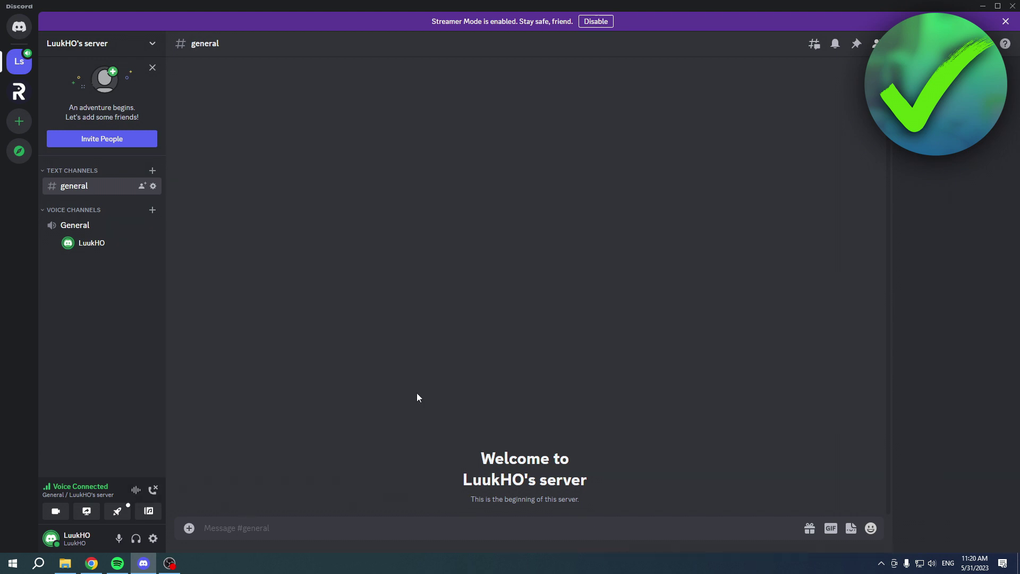
left_click(153, 489)
- Switch to Chrome, search Google for voicemod and open the official voicemod.net site
key("alt+Tab")
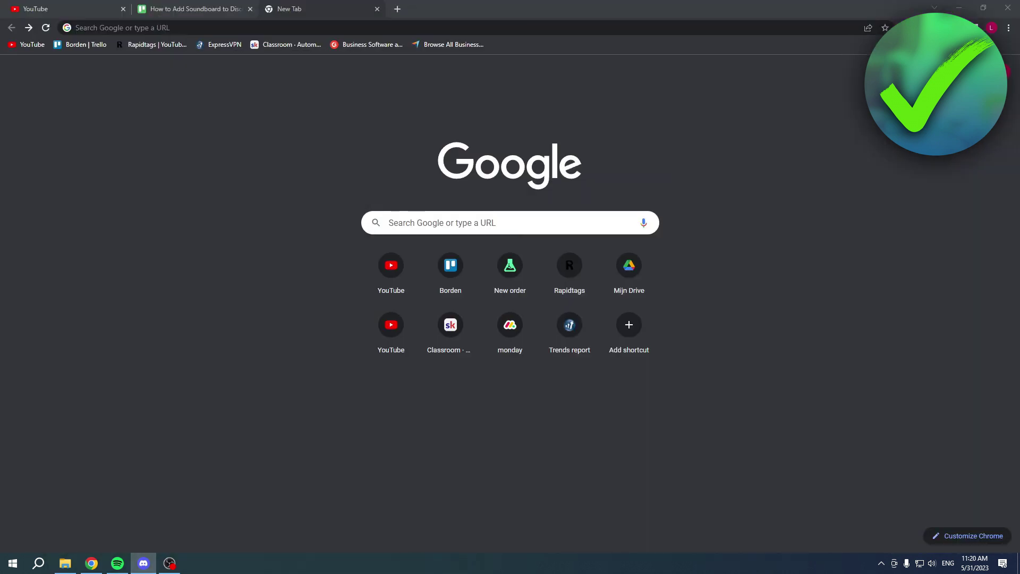
left_click(527, 30)
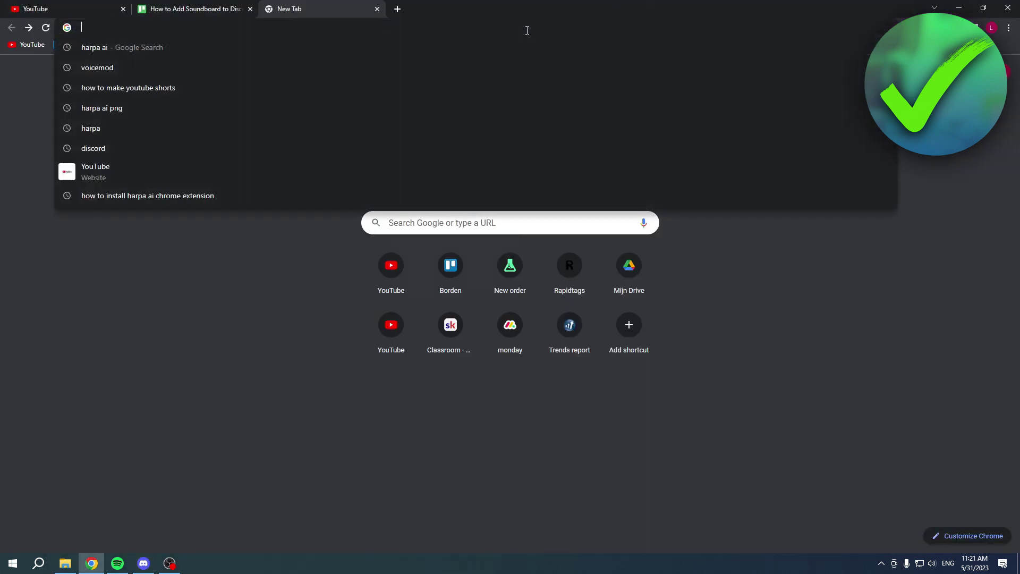
left_click(515, 63)
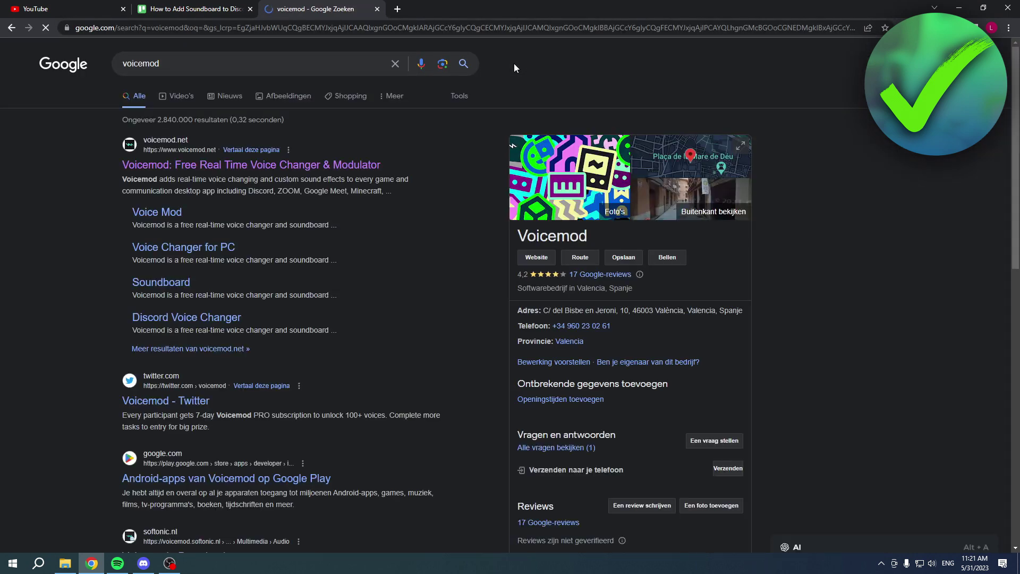
left_click(310, 166)
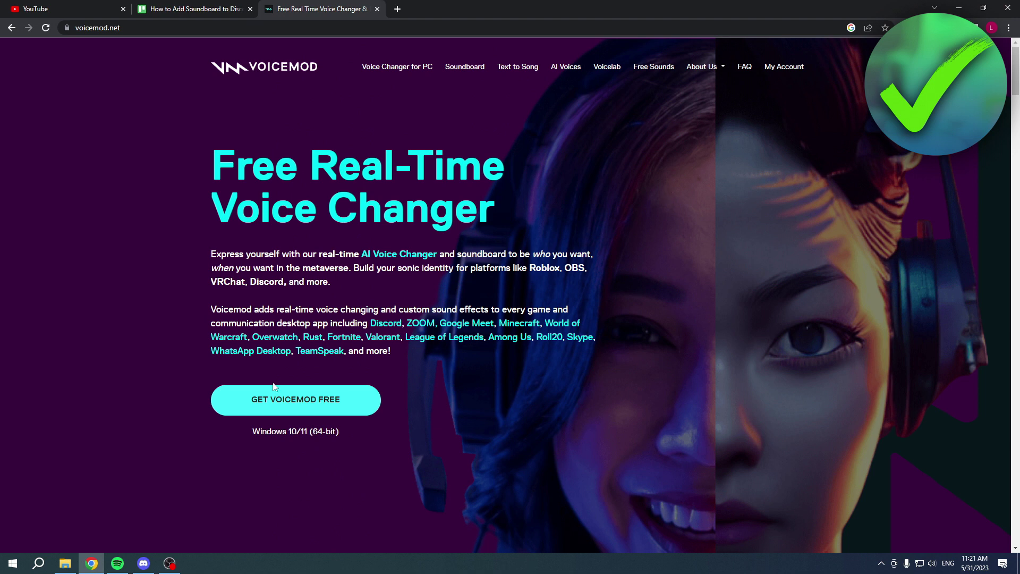
- Download the free Voicemod installer for Windows from the site's home page
left_click(297, 403)
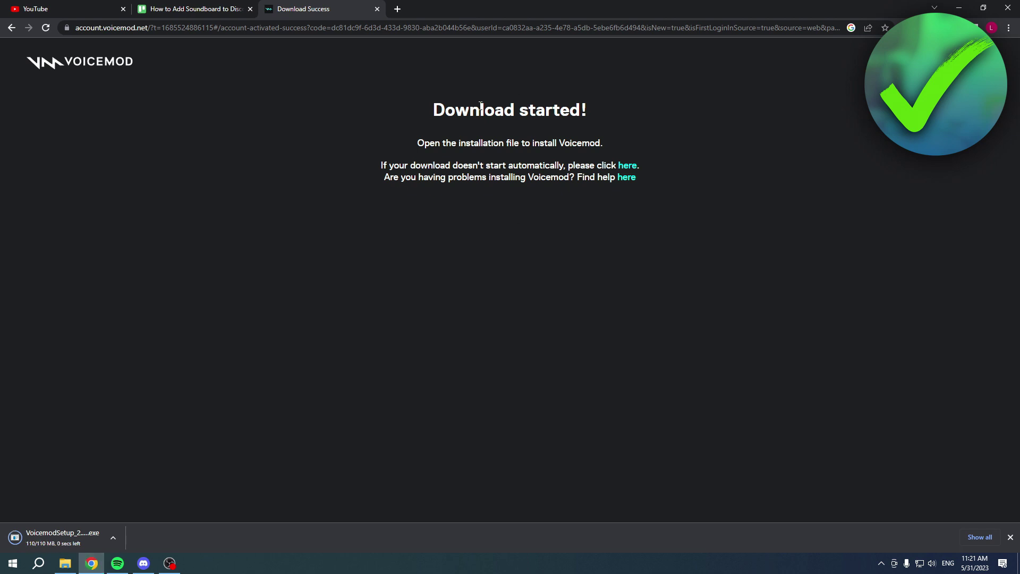
left_click_drag(431, 106, 620, 116)
left_click(636, 113)
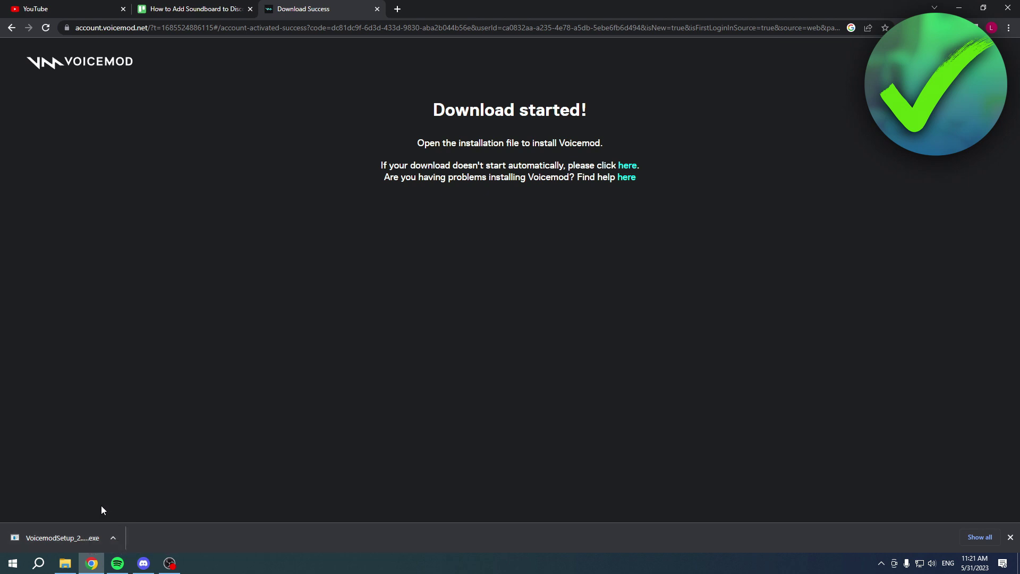
- Run the downloaded Voicemod installer in English and accept the license agreement
left_click(78, 538)
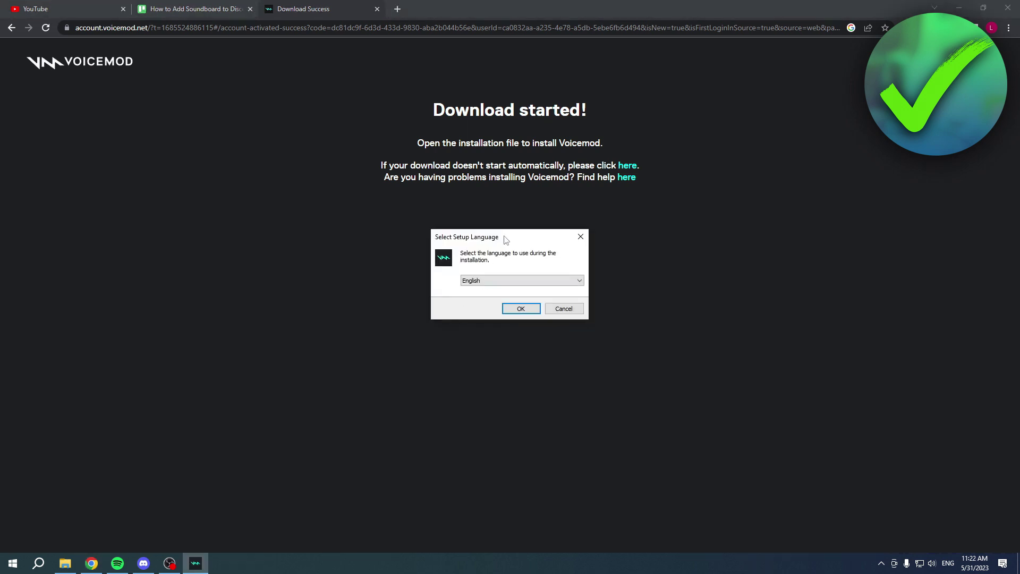
left_click(522, 284)
left_click(521, 261)
left_click(524, 313)
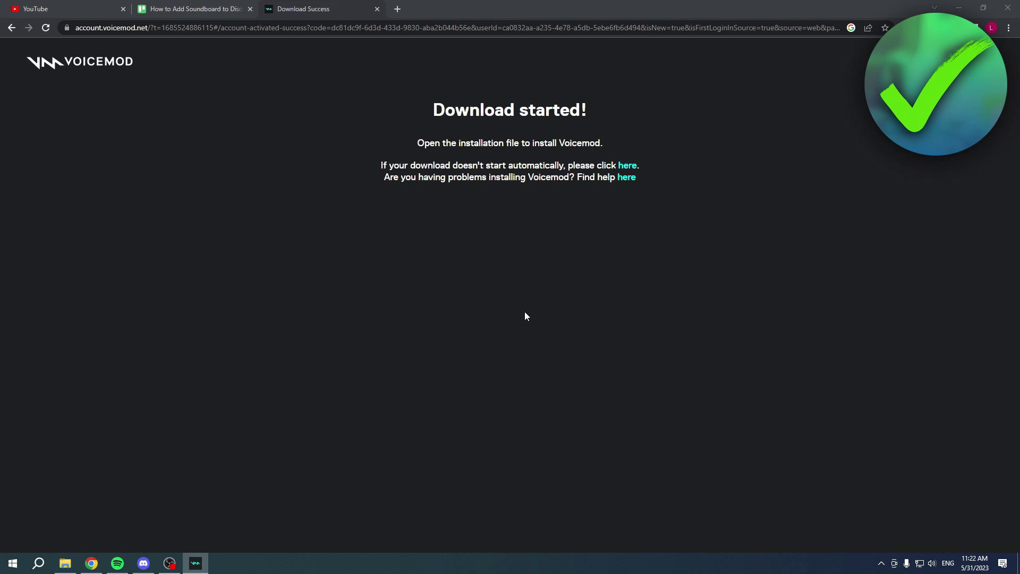
left_click(601, 392)
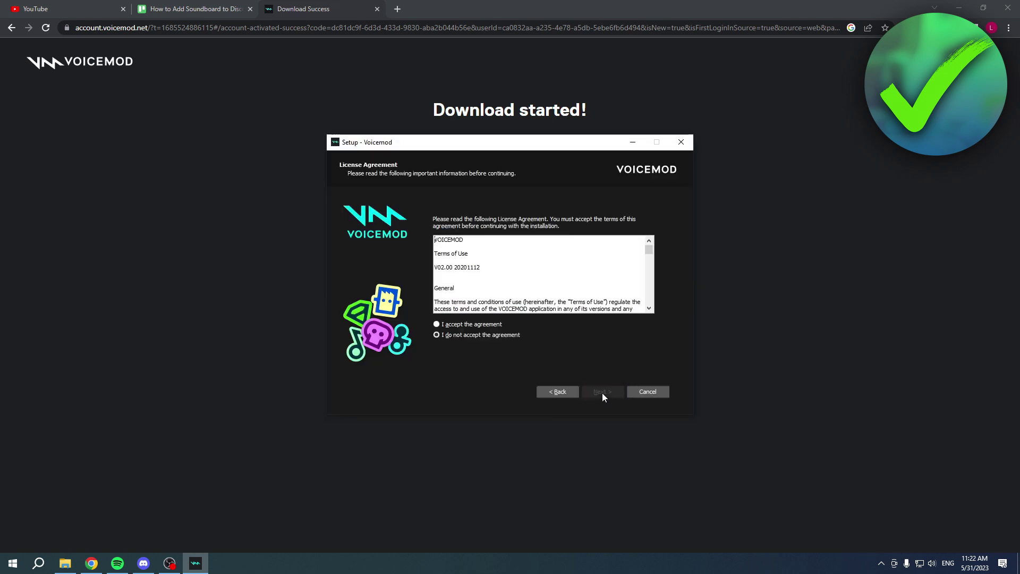
left_click(470, 324)
left_click(607, 395)
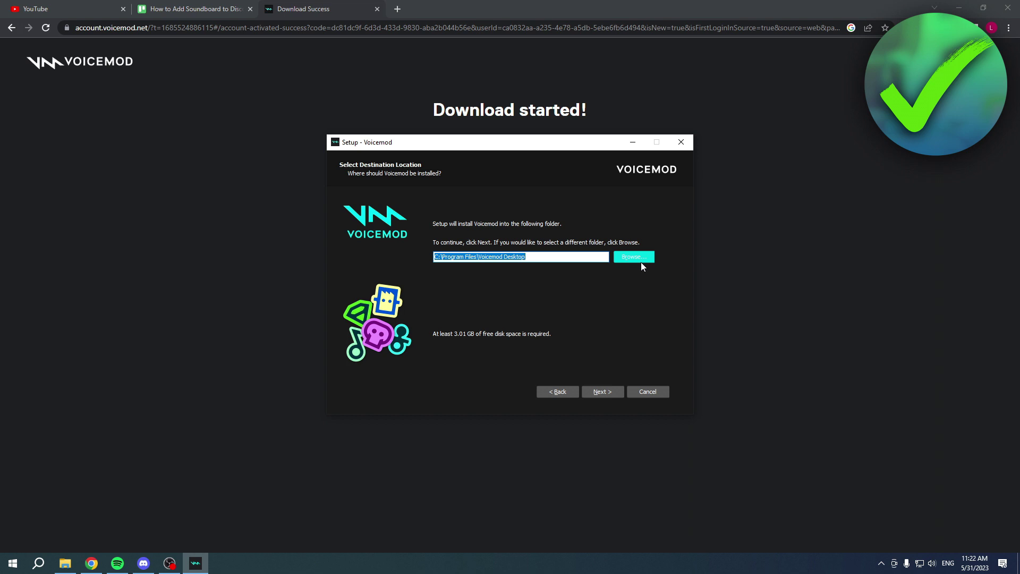
- Install Voicemod in the default folder without the Quick Launch shortcut, and launch it on finishing setup
left_click(608, 392)
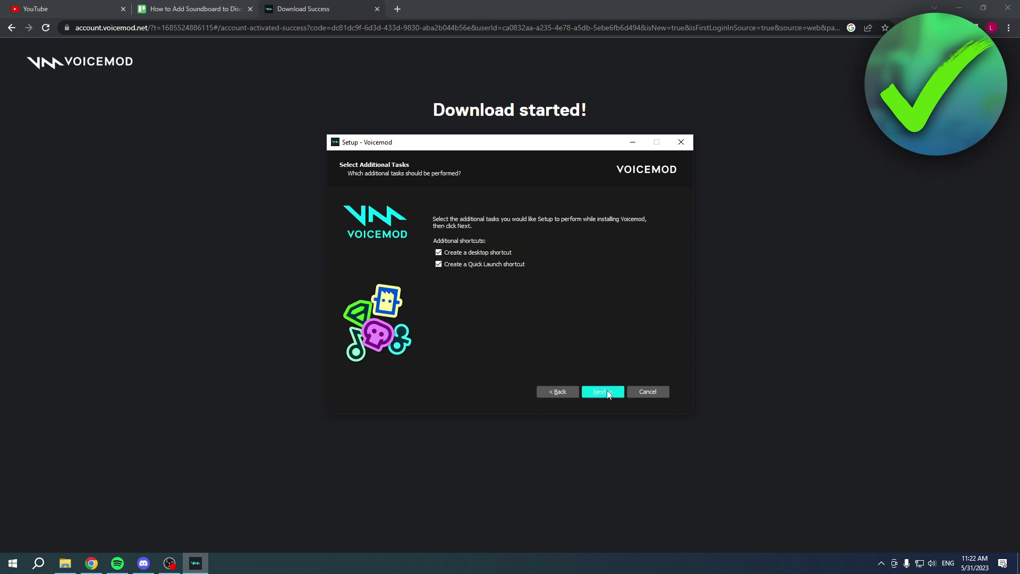
left_click(494, 264)
left_click(614, 395)
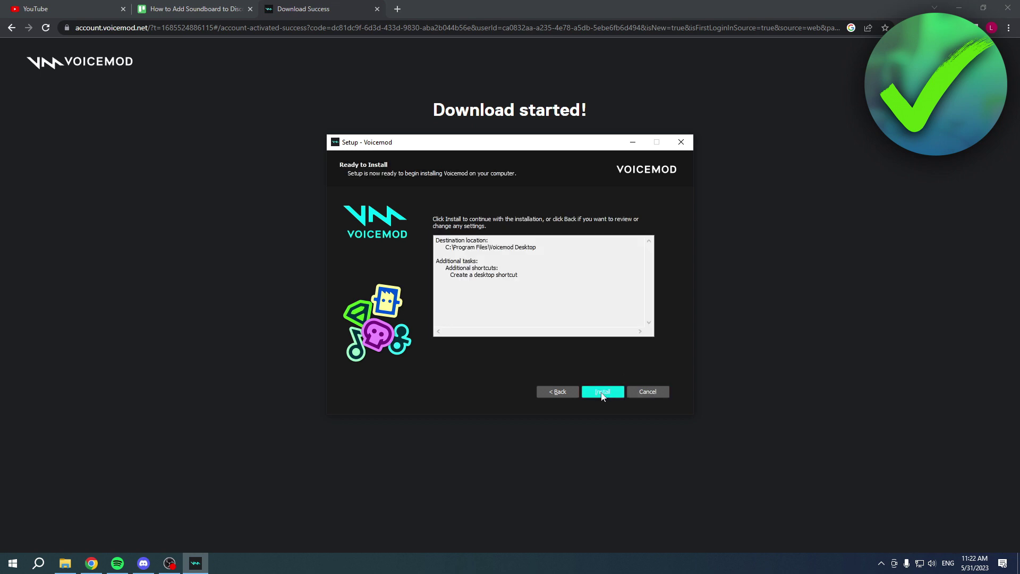
left_click(602, 396)
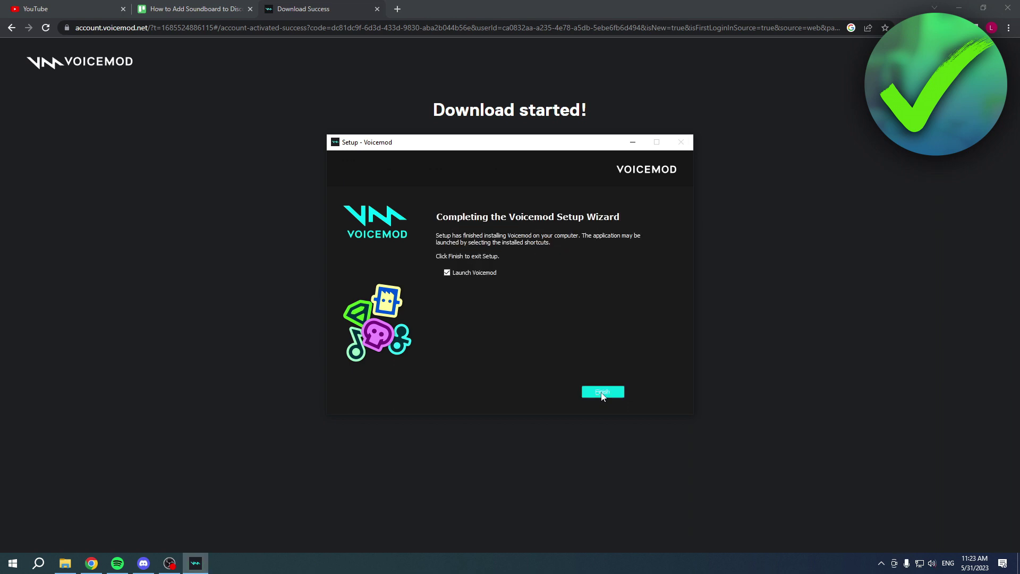
left_click(606, 393)
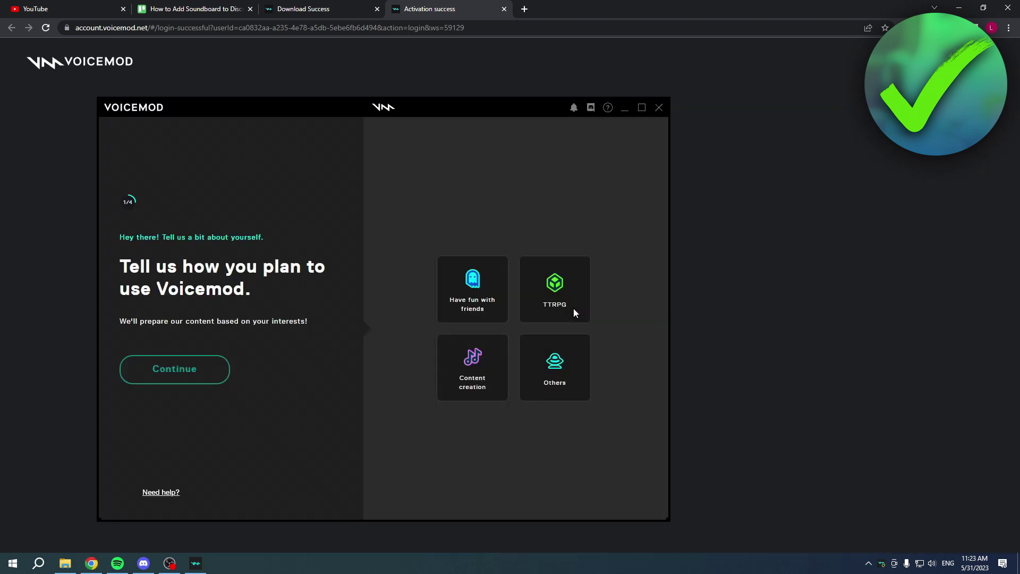
- Choose "Have fun with friends" as the planned use of Voicemod and continue past the headphones page
left_click_drag(473, 100, 582, 48)
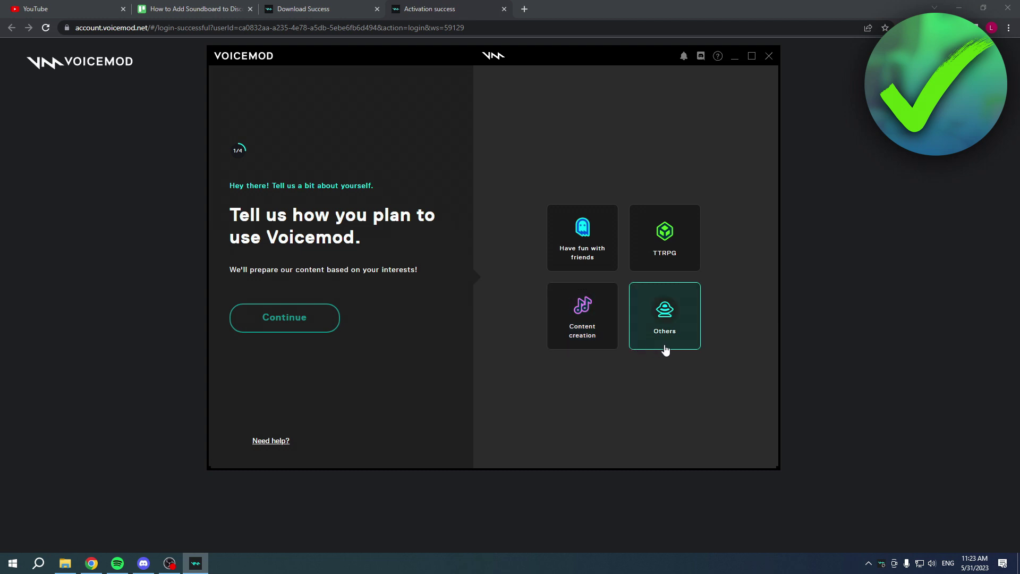
left_click(590, 246)
left_click(315, 319)
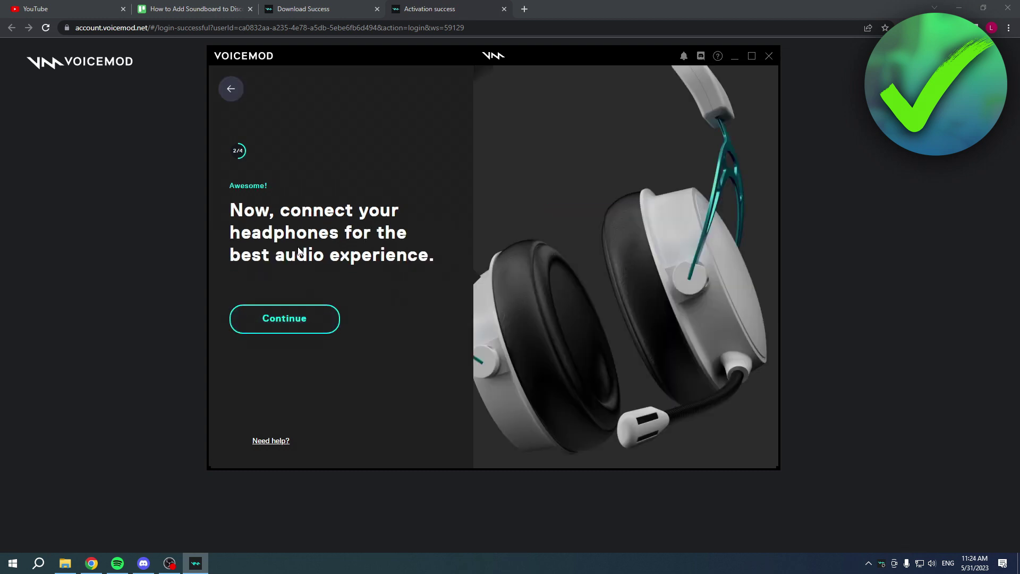
left_click(296, 317)
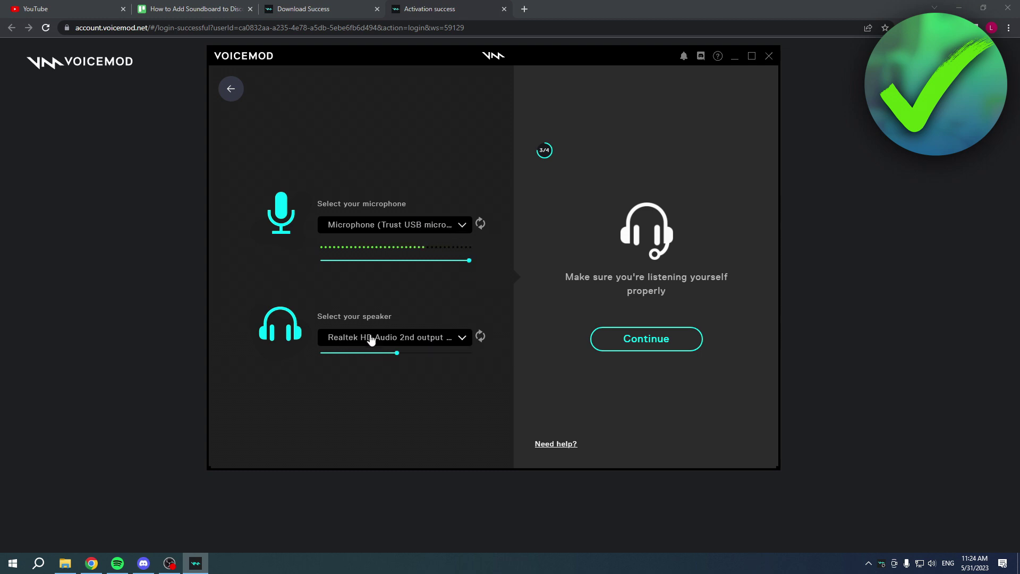
- Lower the speaker volume to the minimum and complete the remaining Voicemod audio setup pages
left_click_drag(399, 354, 289, 357)
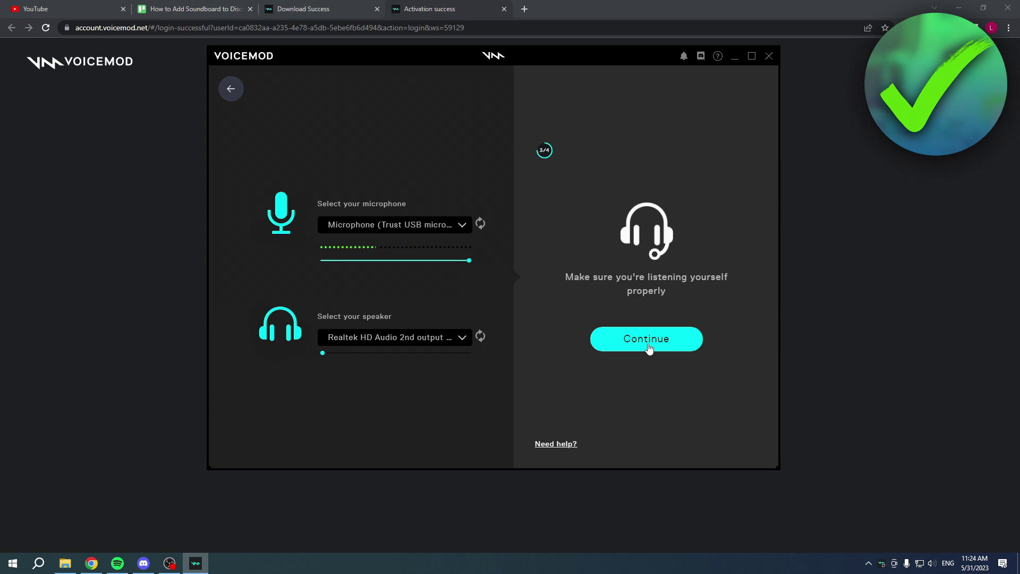
left_click(649, 348)
left_click(643, 335)
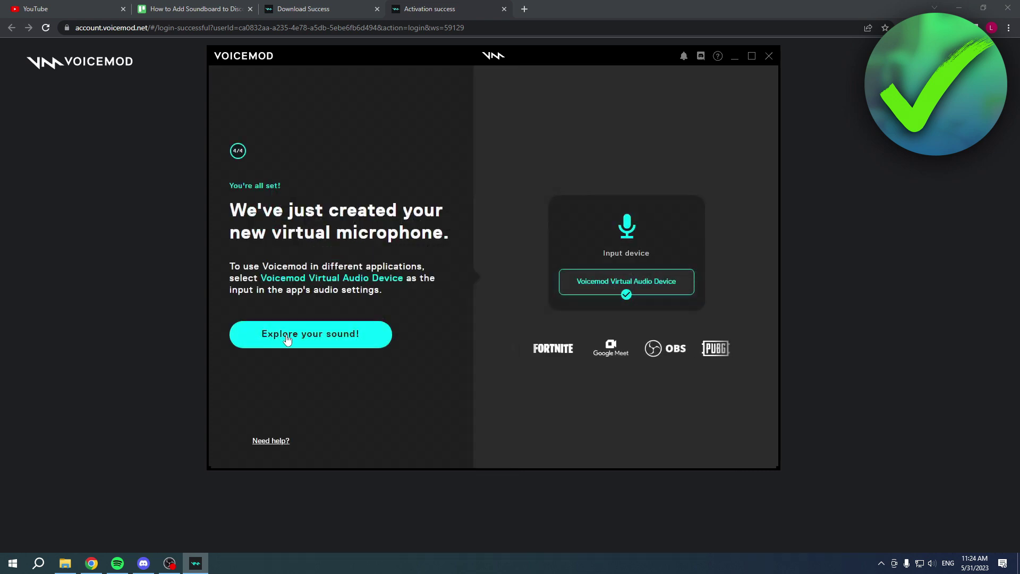
left_click(286, 334)
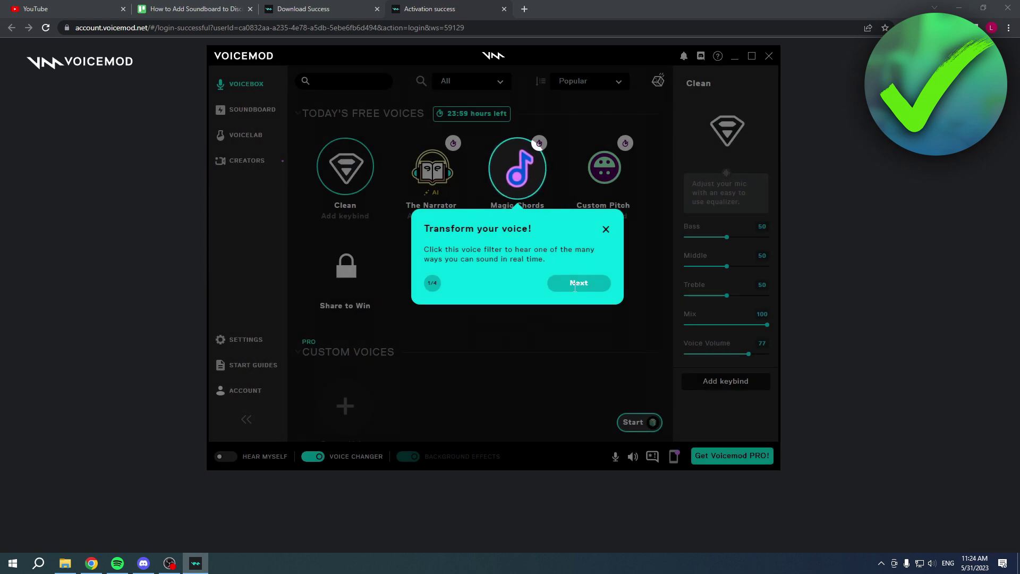
- Dismiss the introductory tour and look through the voices available in the Voicebox
left_click(606, 229)
left_click(576, 144)
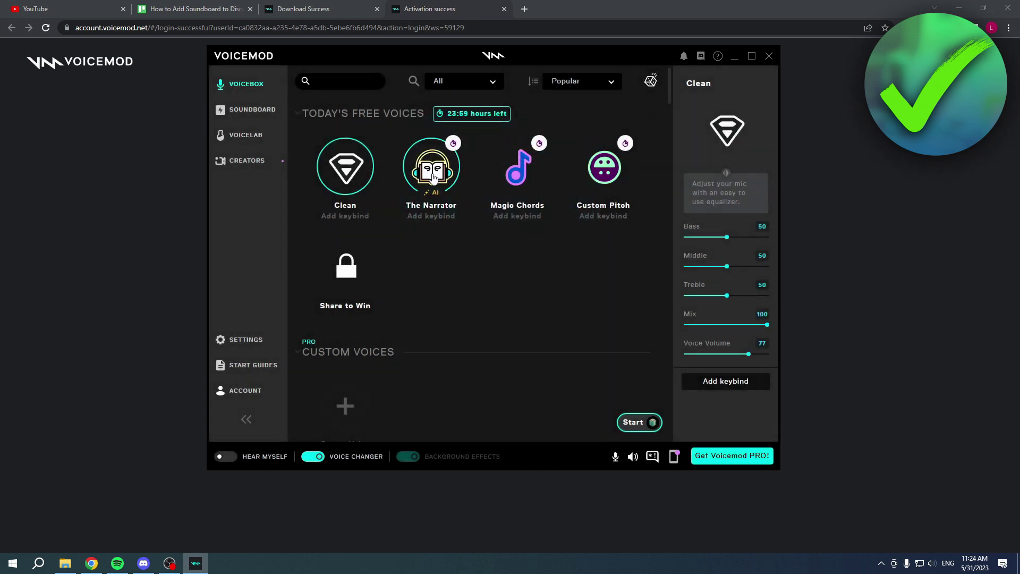
scroll(548, 313, "down", 15)
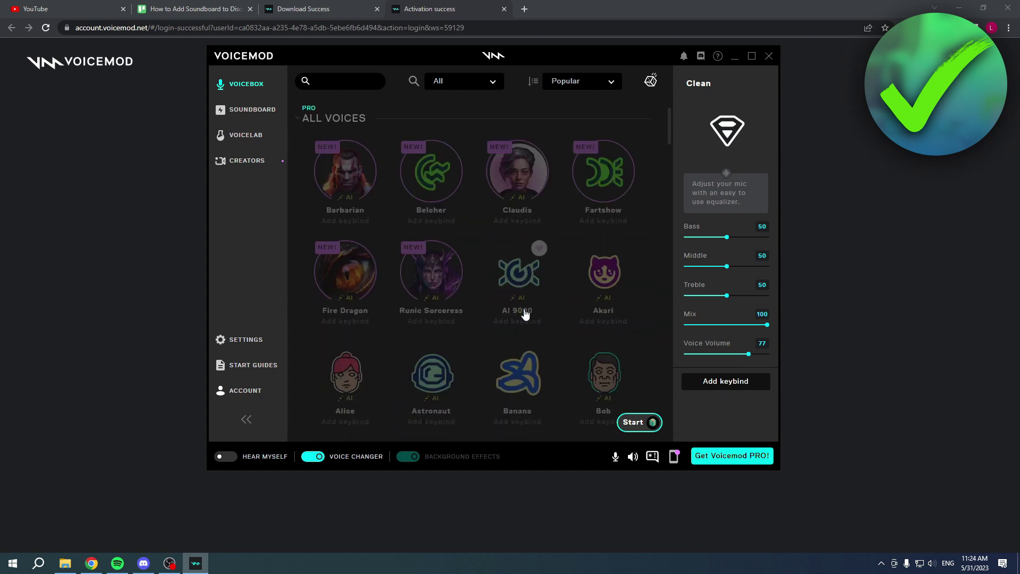
scroll(527, 318, "down", 5)
scroll(528, 318, "up", 20)
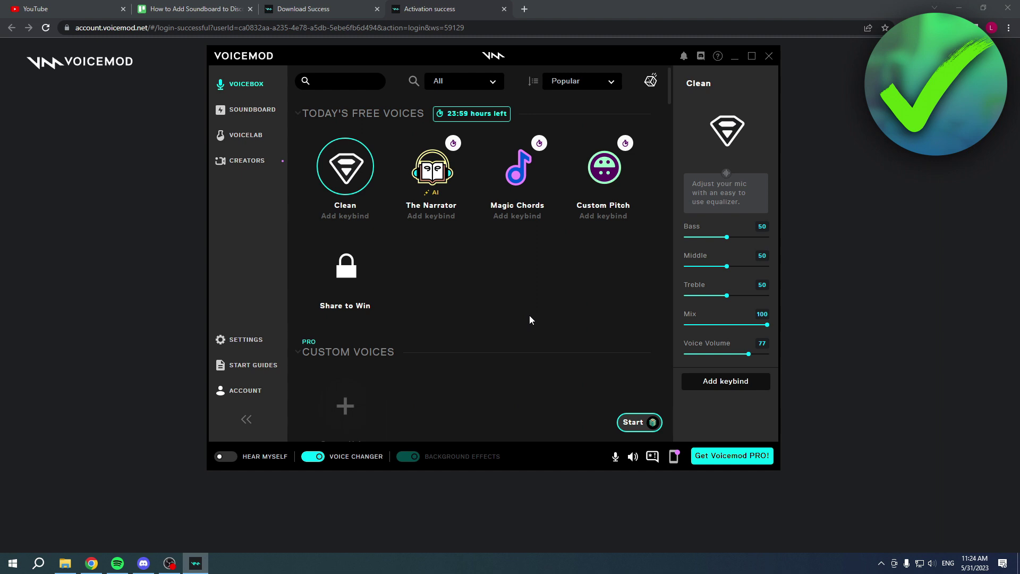
- Open Voicemod's soundboard and select the Nuke Alert sound to show its keybind and playback options
left_click(251, 117)
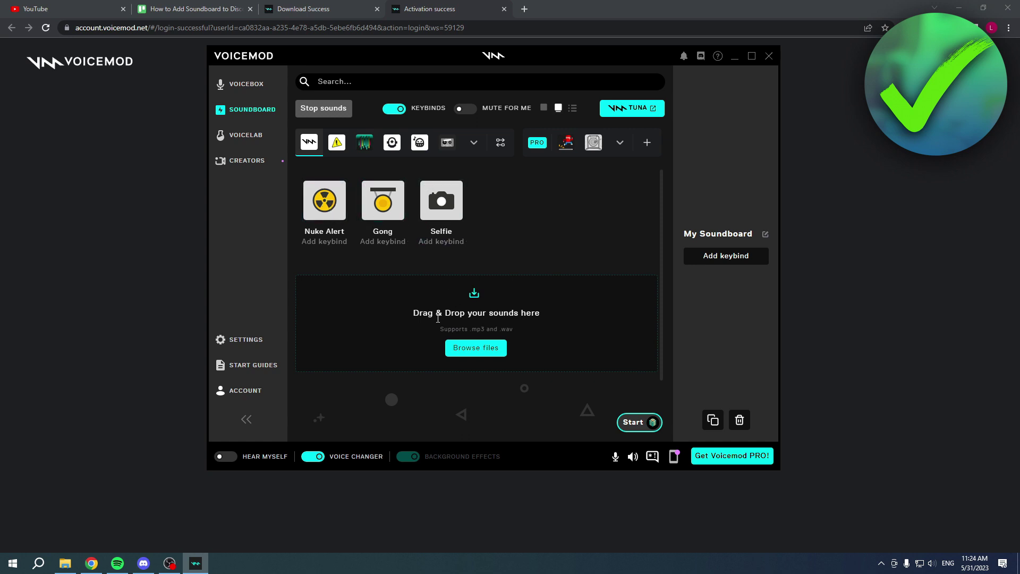
left_click(476, 349)
left_click(324, 200)
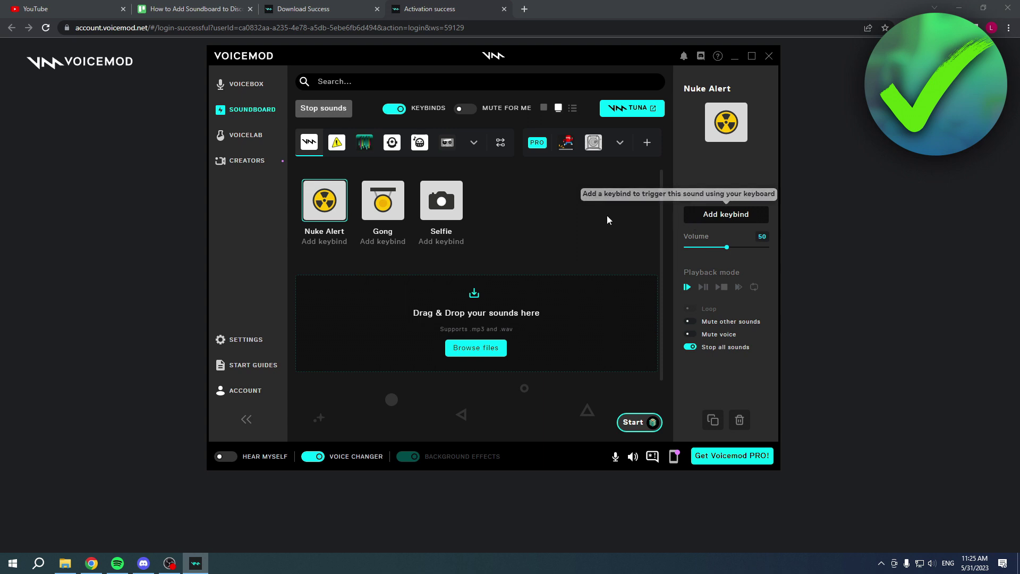
- Switch to Discord and set the voice input device to Microfoon (Voicemod Virtual Audio Device (WDM))
left_click(143, 562)
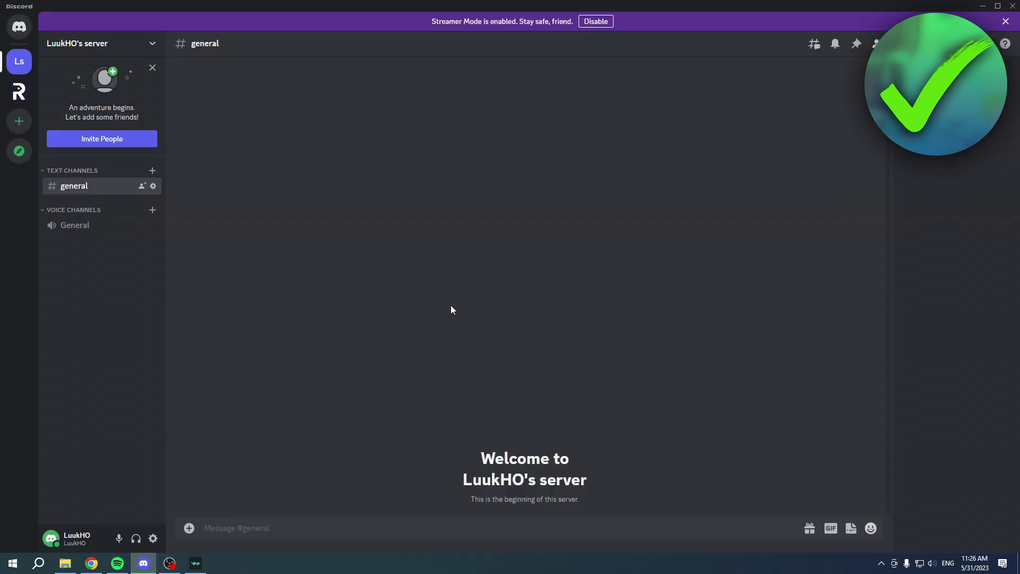
left_click(153, 538)
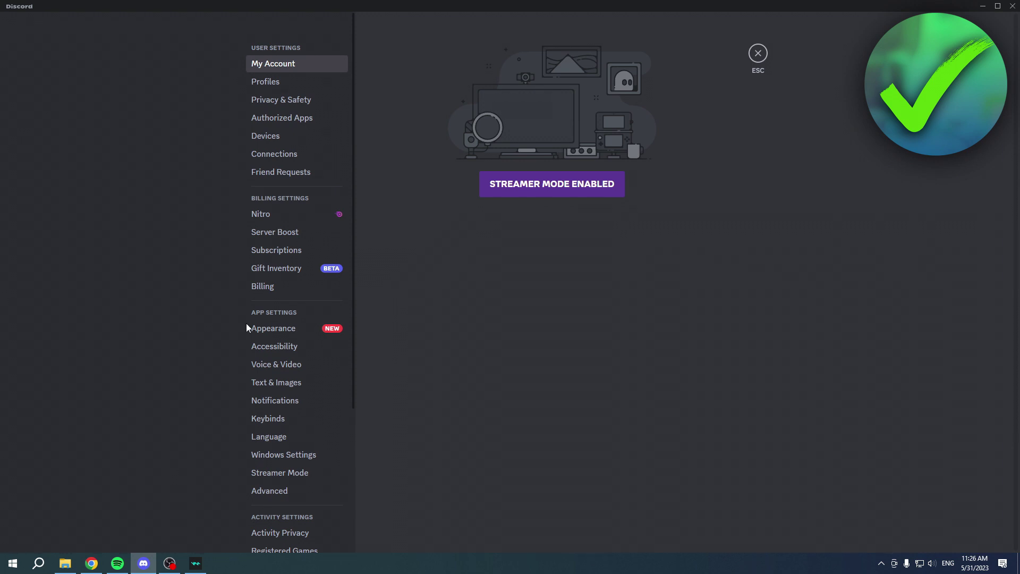
left_click(271, 364)
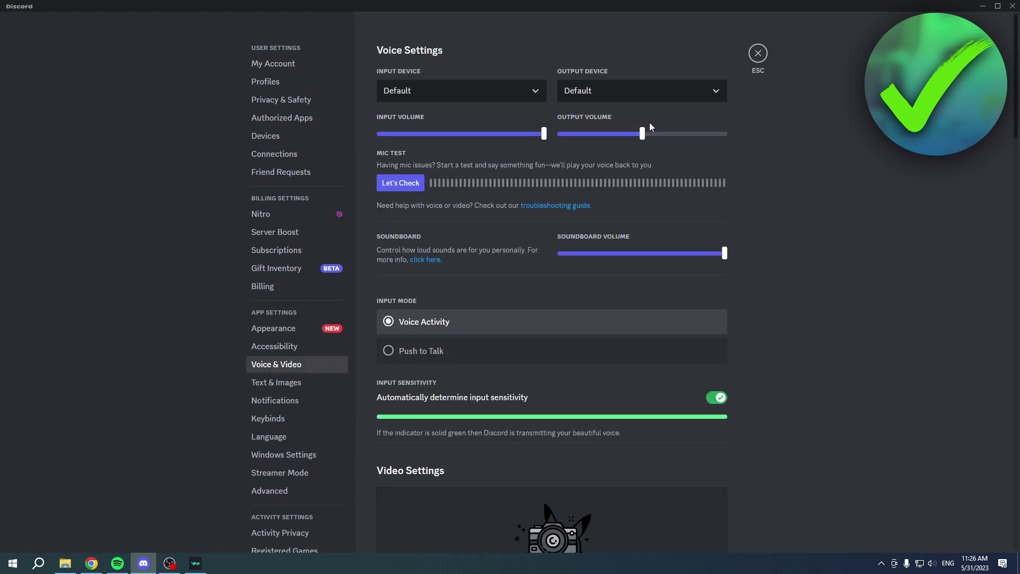
left_click(443, 92)
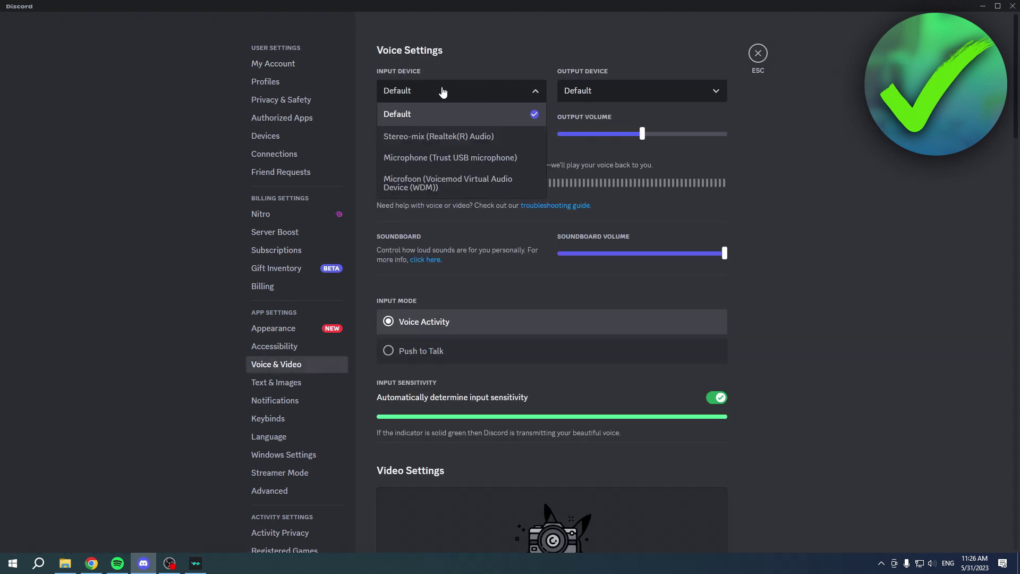
left_click(461, 184)
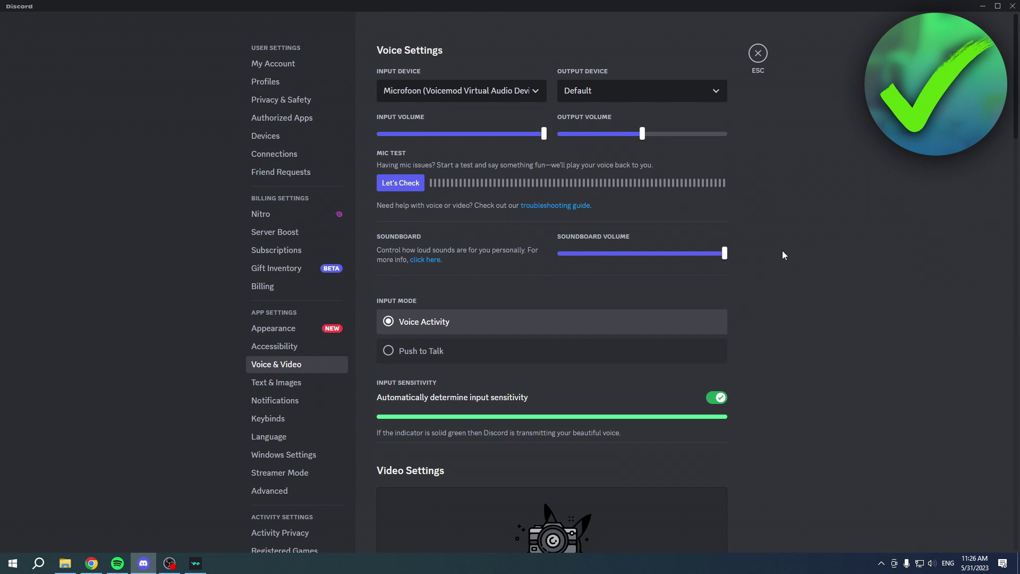
scroll(783, 256, "down", 3)
scroll(783, 250, "down", 3)
scroll(783, 250, "up", 4)
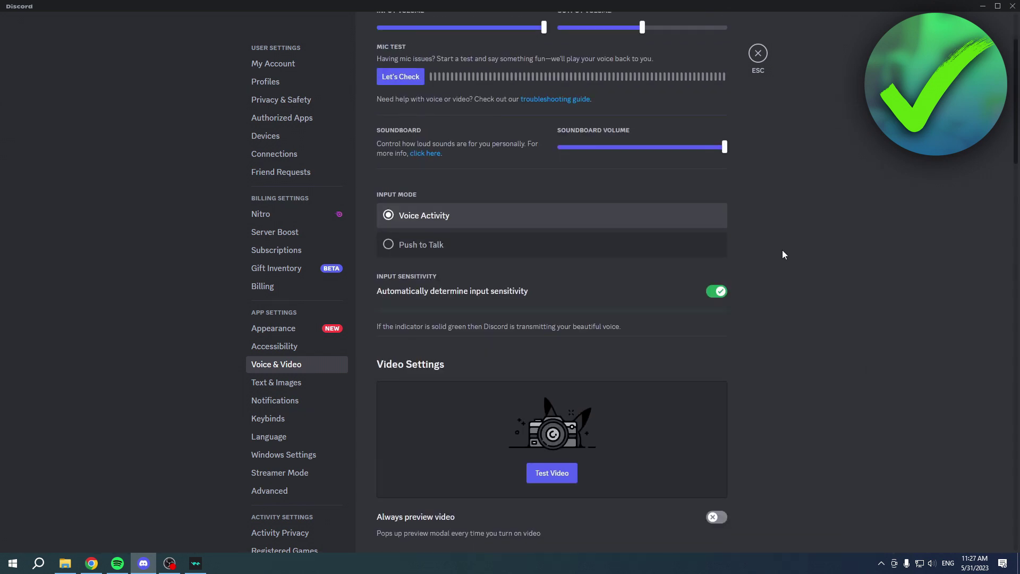
- Turn off automatic determination of the input sensitivity in the voice settings
scroll(404, 298, "up", 1)
left_click(717, 345)
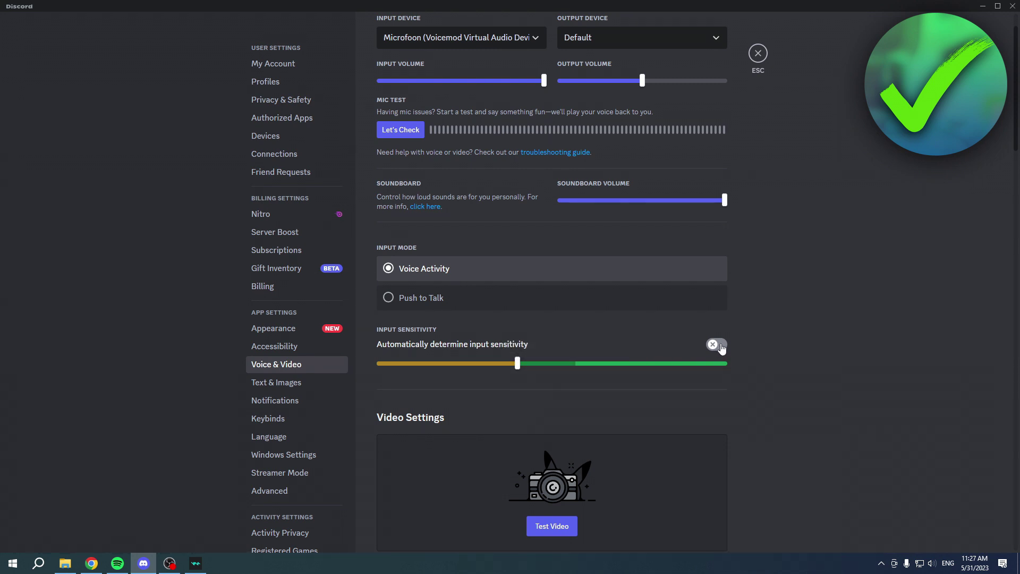
- Turn off Echo Cancellation and set Noise Suppression to None in the voice processing settings
scroll(826, 373, "down", 5)
scroll(826, 375, "down", 8)
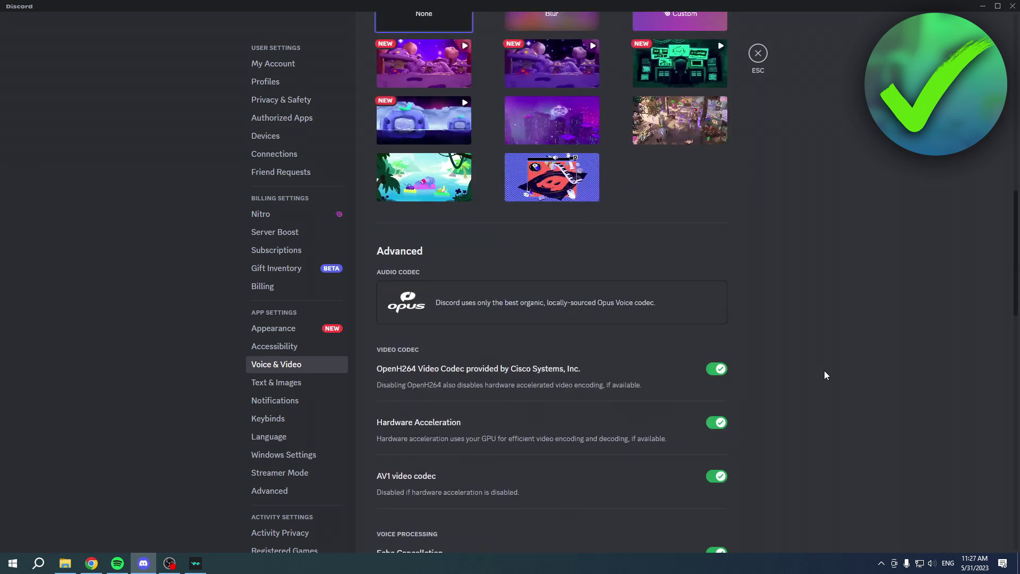
scroll(825, 372, "down", 2)
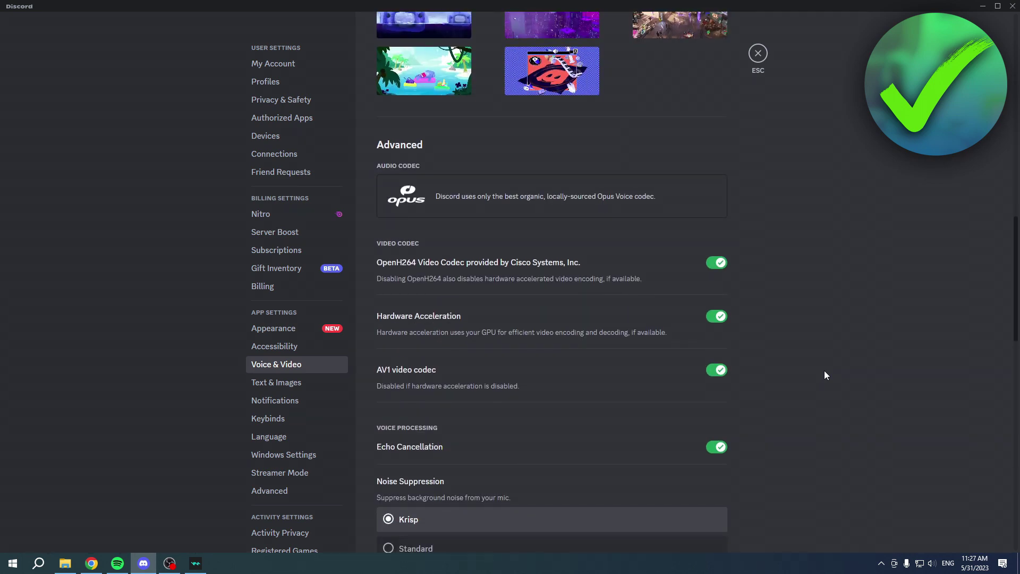
scroll(754, 314, "down", 3)
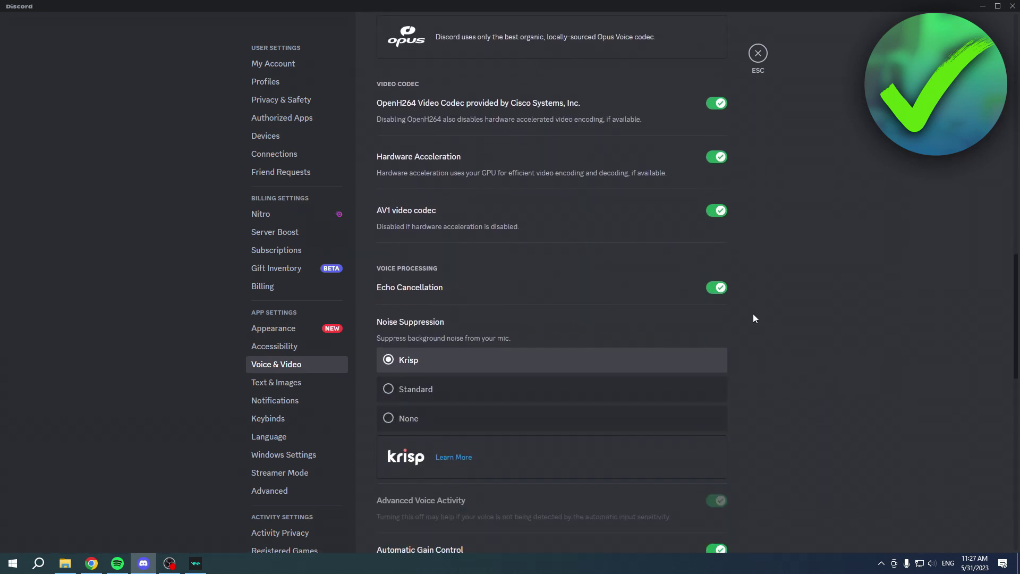
left_click(715, 289)
left_click(453, 419)
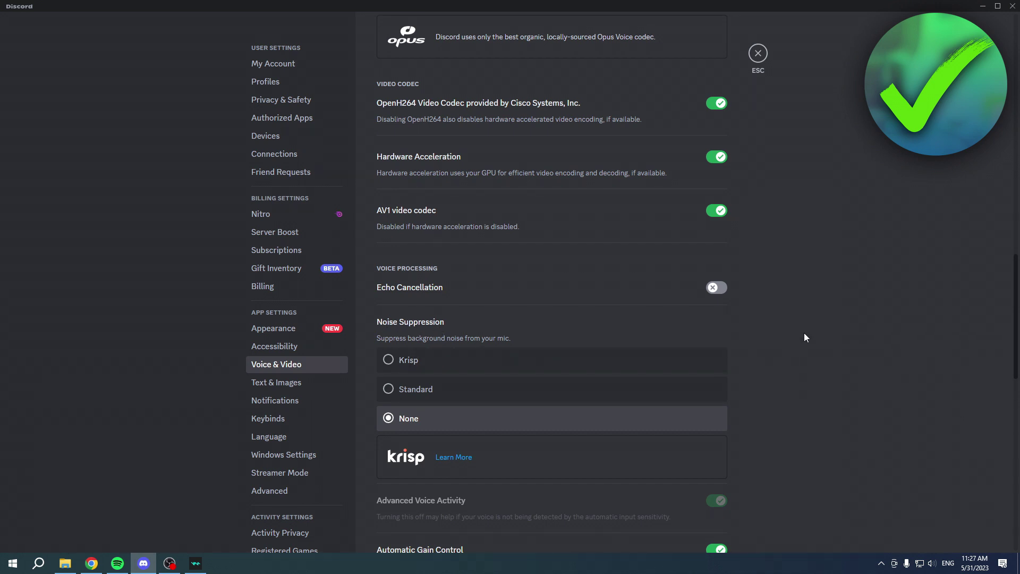
- Look over the remaining voice and video options and close the user settings to return to the server
scroll(808, 335, "down", 7)
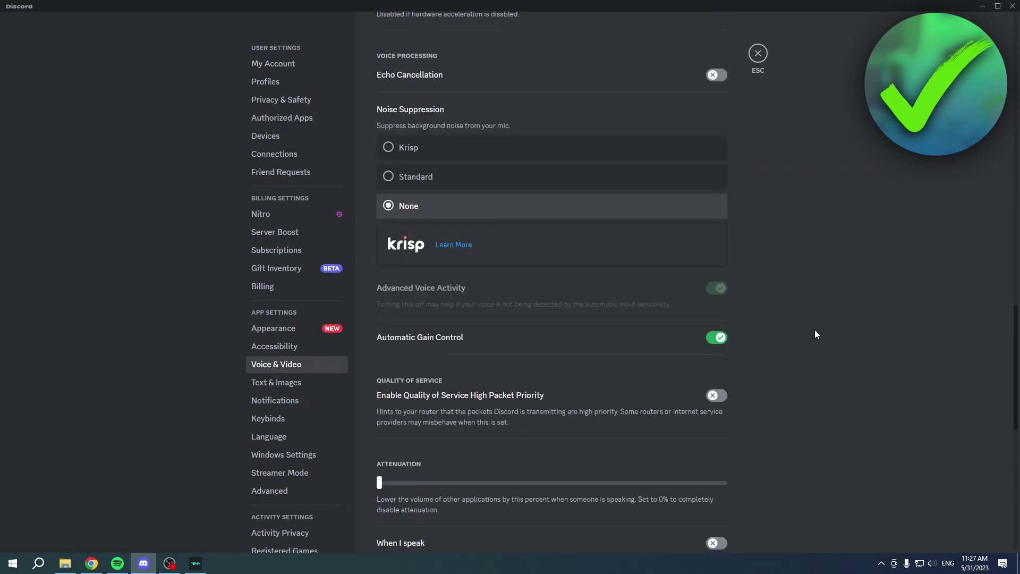
scroll(817, 329, "down", 3)
scroll(818, 333, "up", 13)
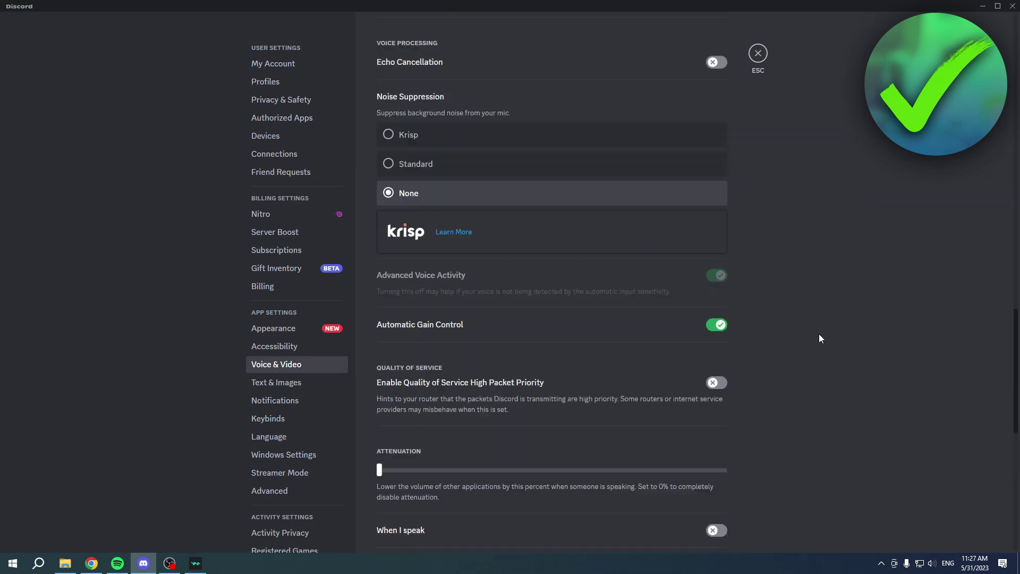
scroll(819, 334, "up", 16)
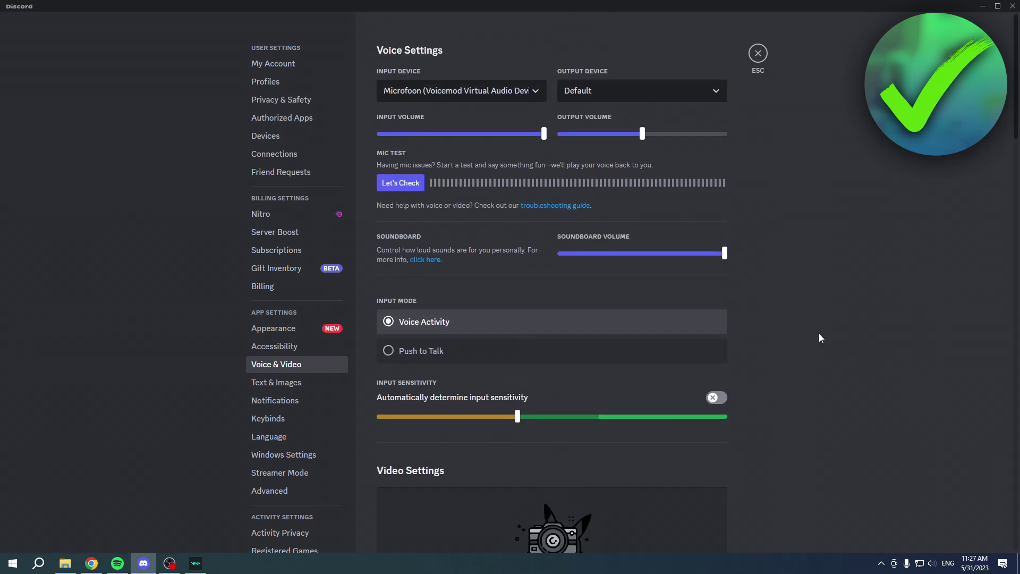
left_click(759, 53)
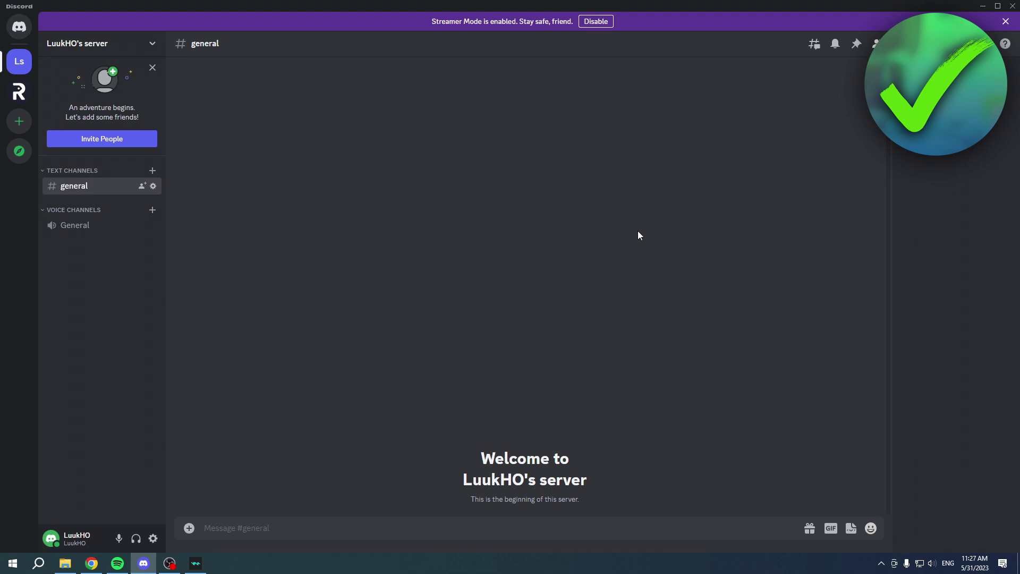